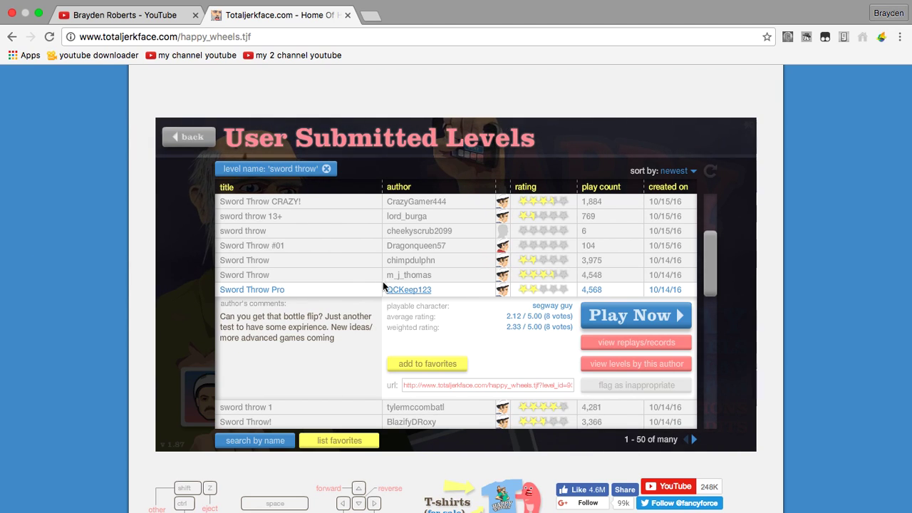
- Launch Sword Throw Pro, get the character moving, then pause it to show the level options
click(639, 320)
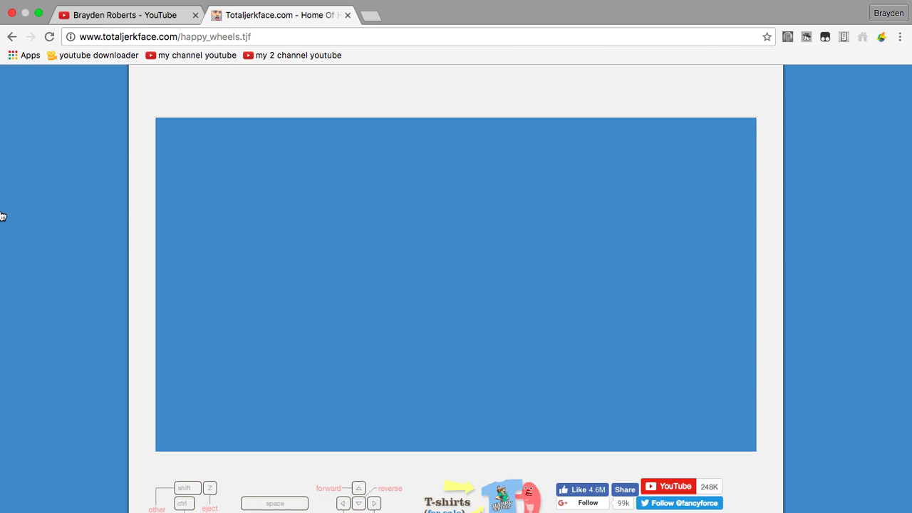
key(Up)
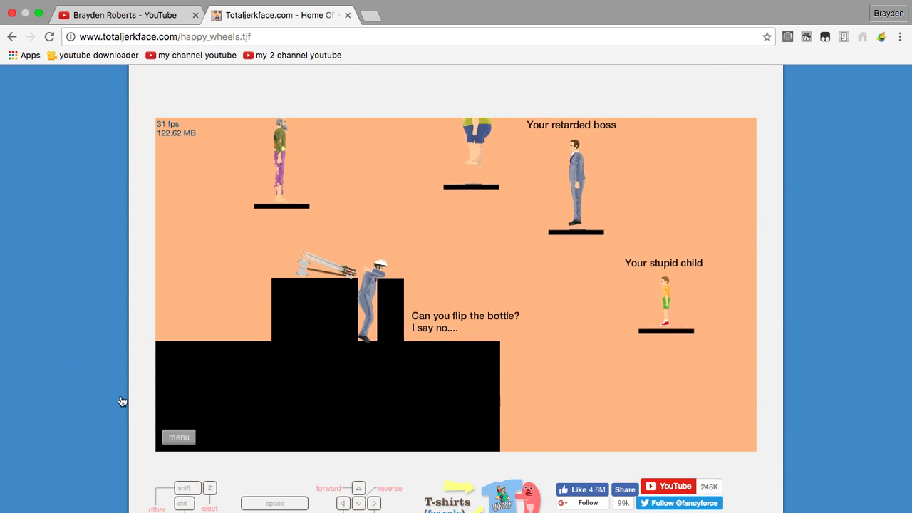
click(179, 436)
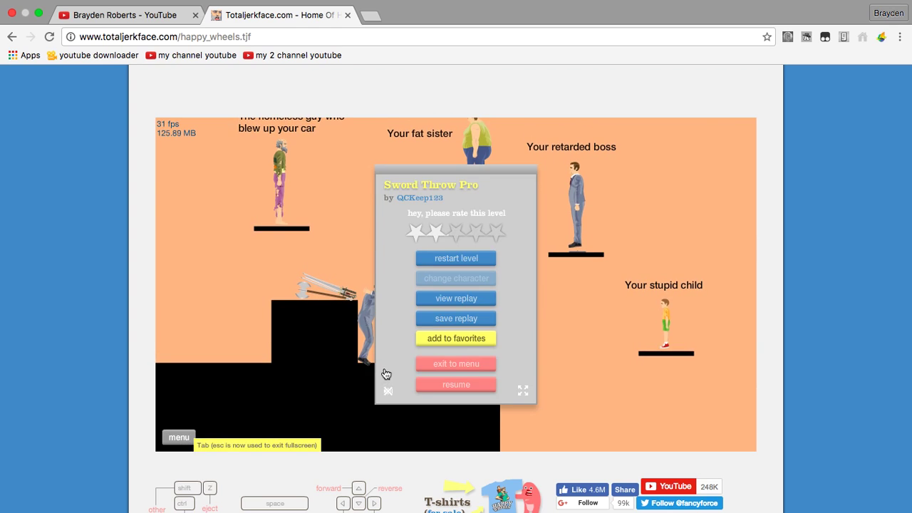
- Exit Sword Throw Pro, play the other Sword Throw level, and throw a sword at the man in brown
click(444, 362)
scroll(335, 320, down, 2)
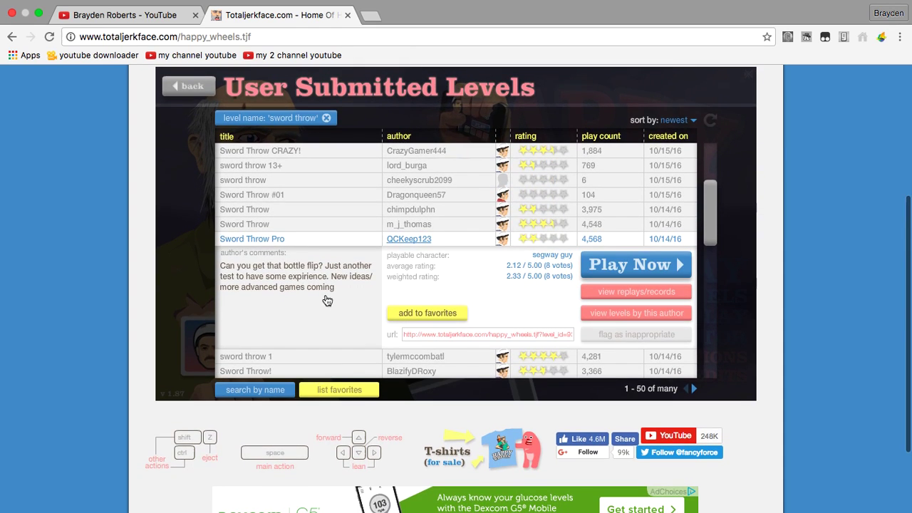
click(307, 209)
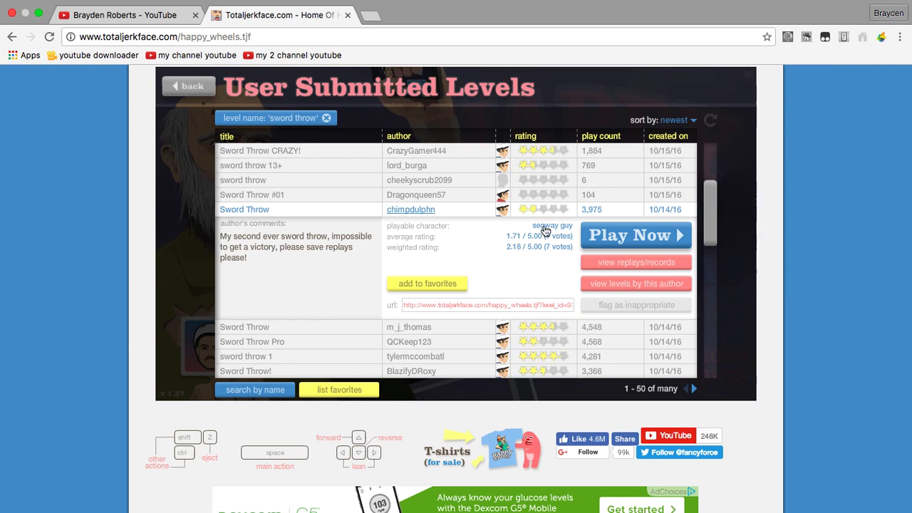
click(580, 235)
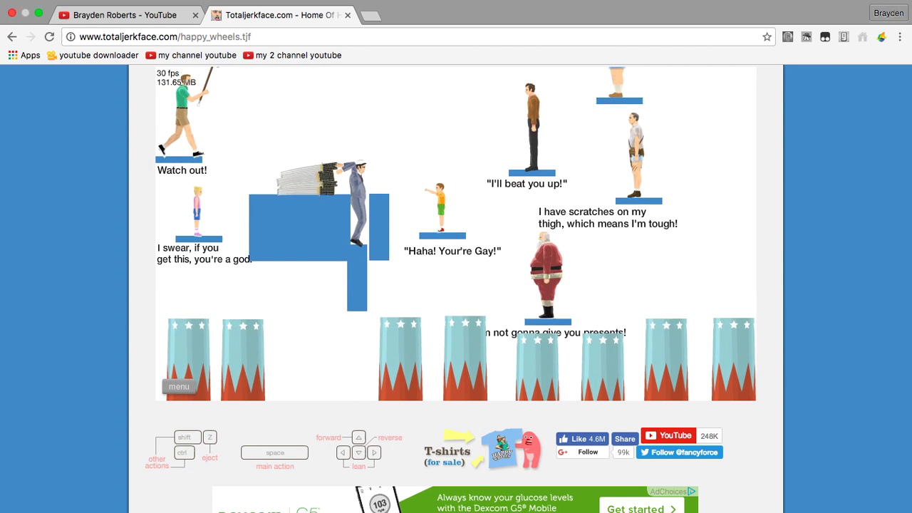
key(space)
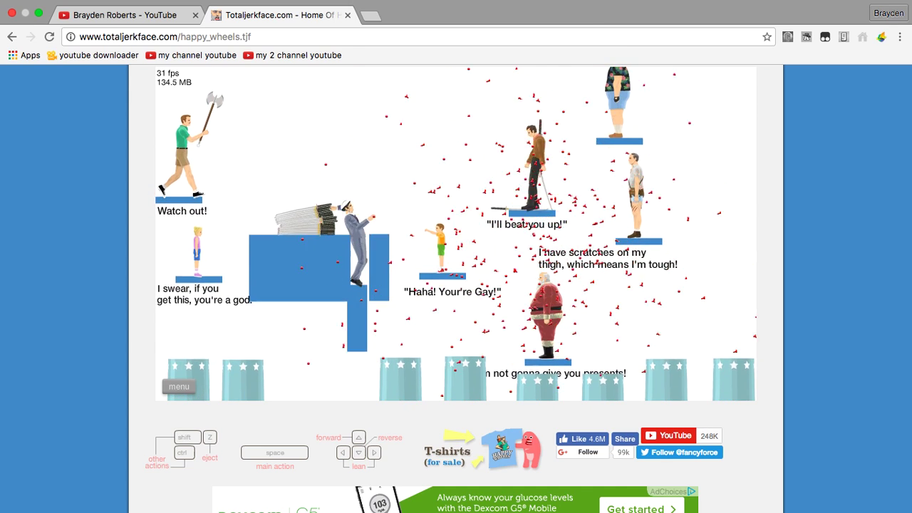